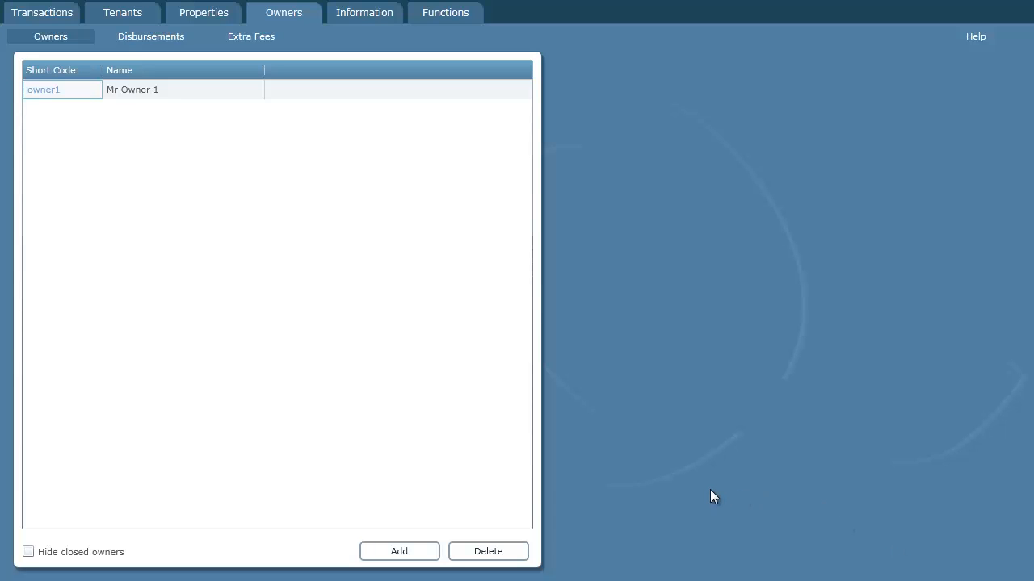
Check the tax rate on disbursement fees in the setup options, leaving the settings without saving.
left_click(449, 14)
left_click(44, 300)
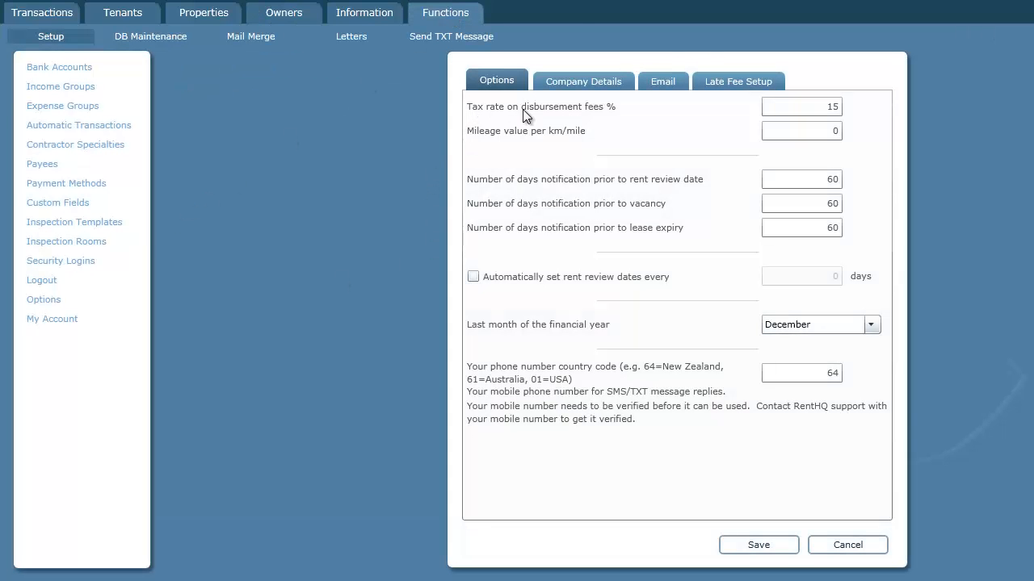
left_click(809, 108)
left_click(847, 545)
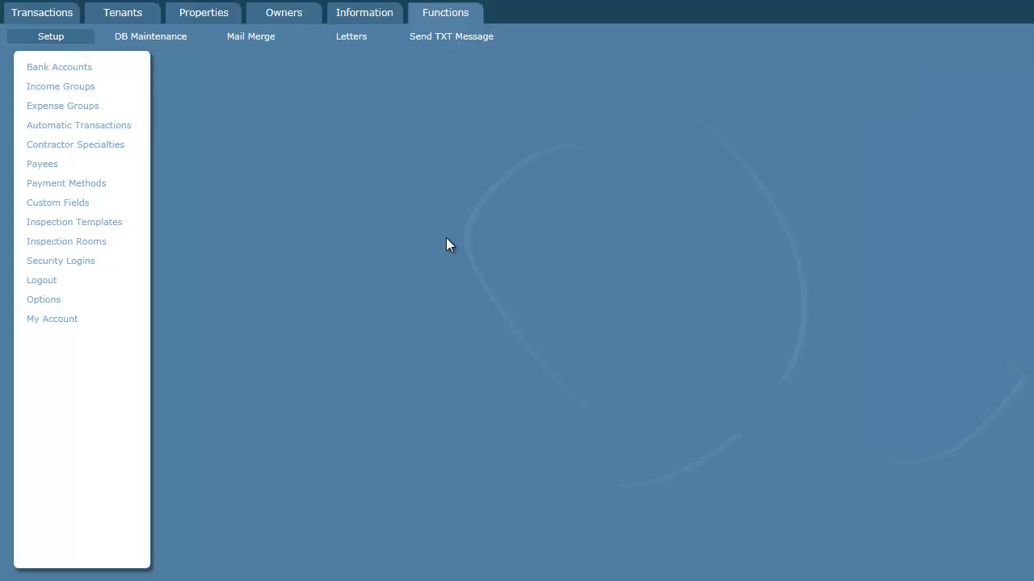
Start a new owner record with short code "owner 2" and full name "Mrs Owner 2".
left_click(282, 12)
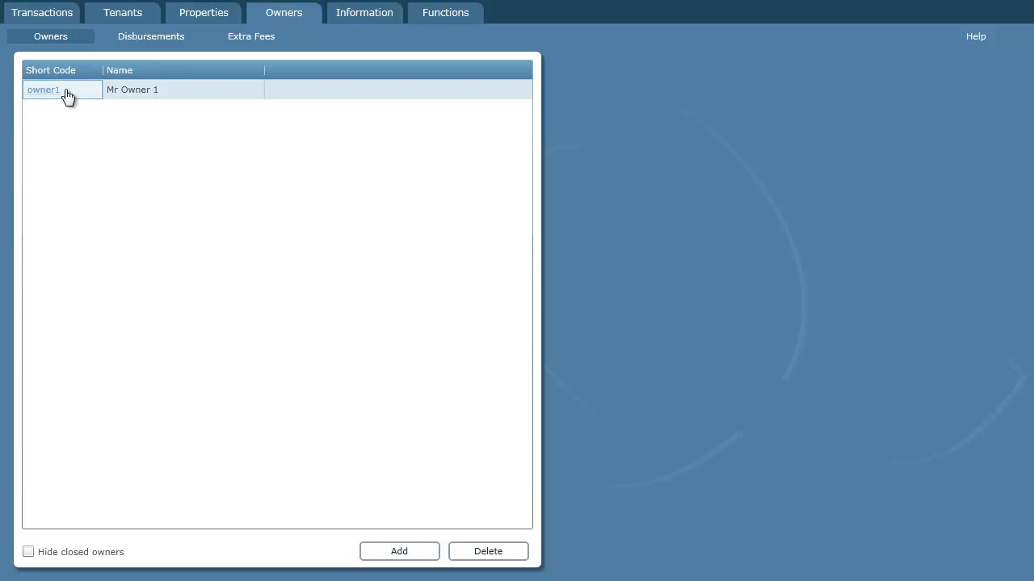
left_click(402, 556)
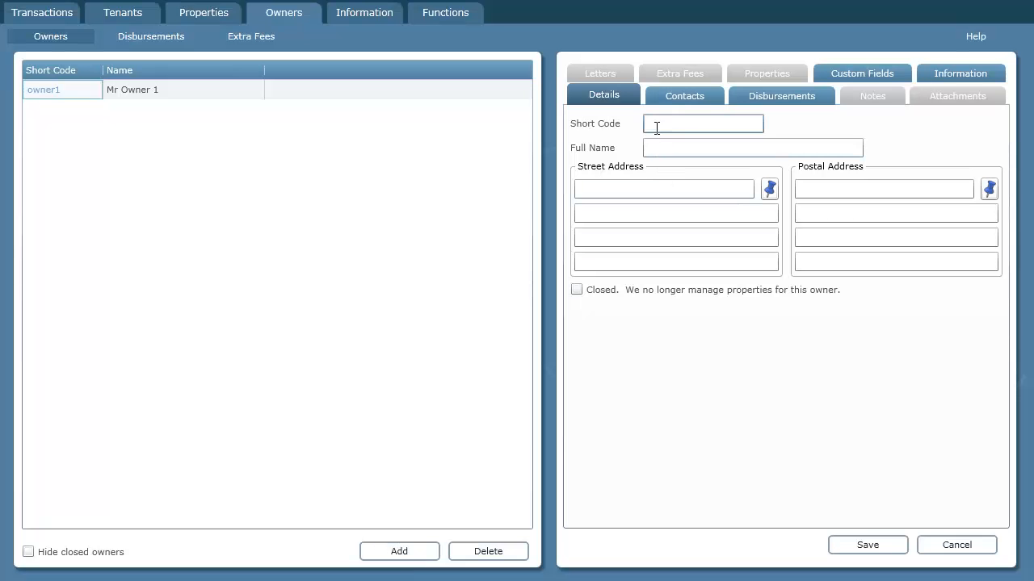
left_click(656, 126)
type("owner 2")
key("Tab")
type("Mrs Owner 2")
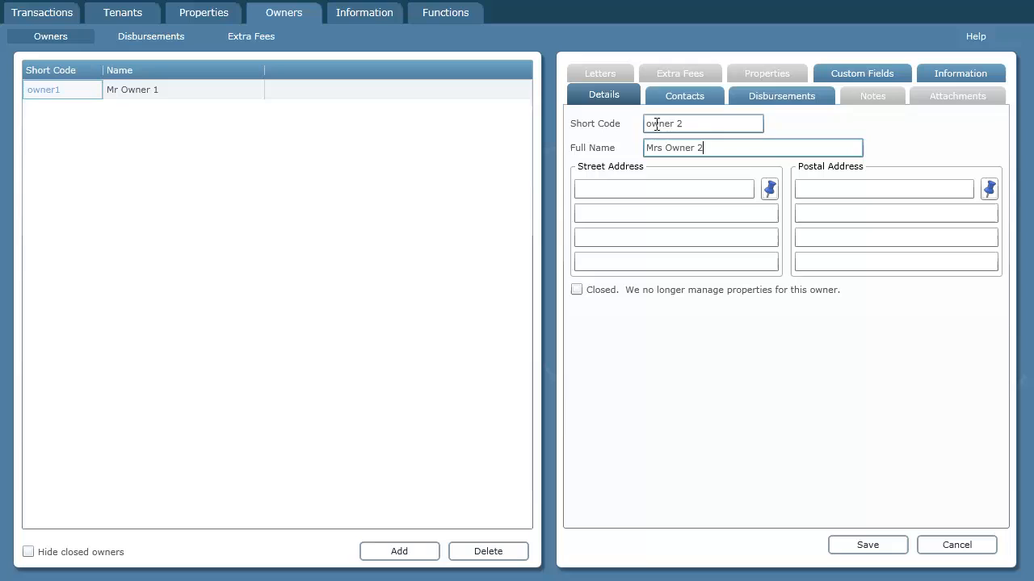
Fill in the owner's street address with street, city and country on separate lines, correcting the typo in the street line.
key("Tab")
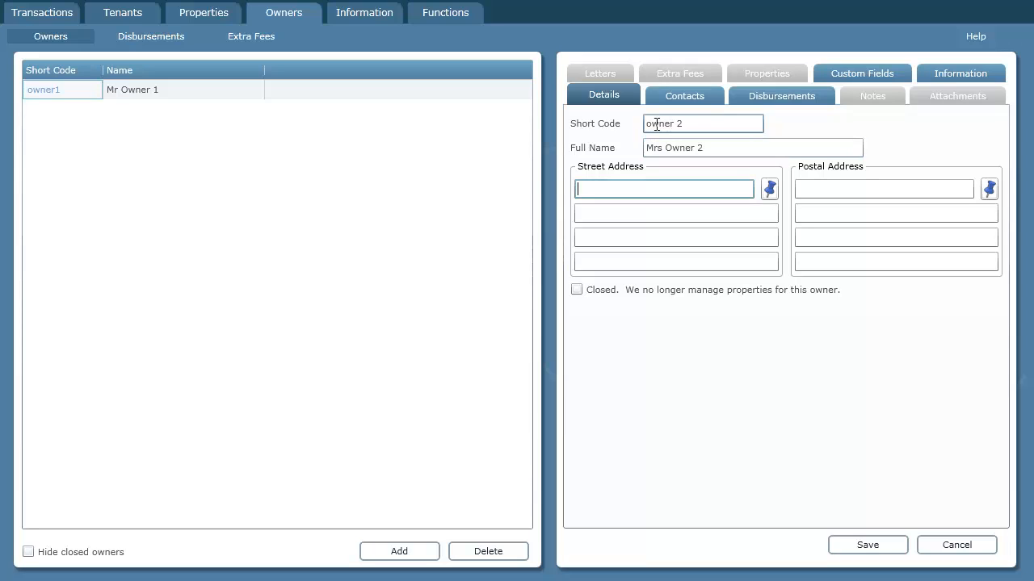
type("1000 great south rs")
key("Tab")
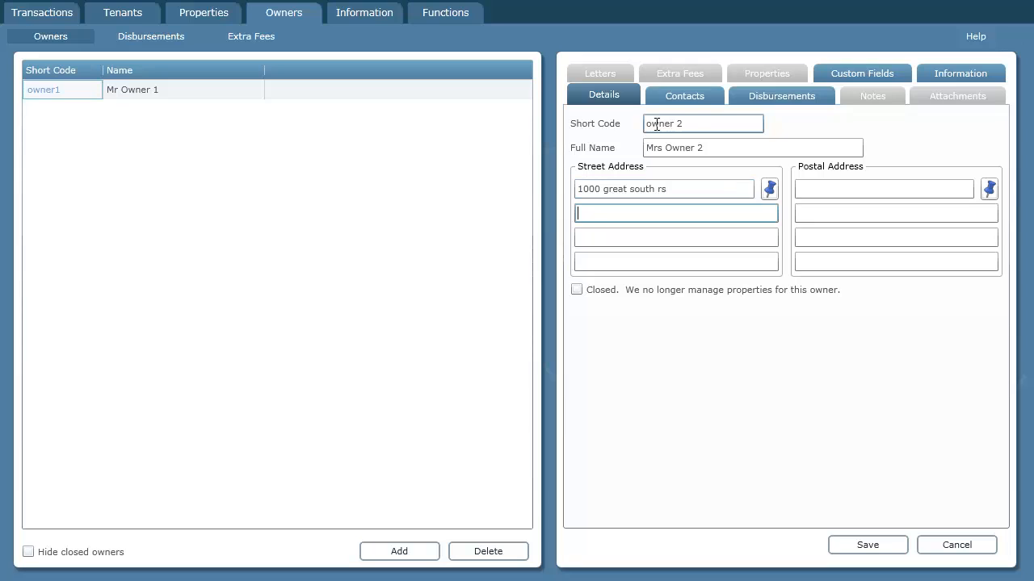
type("Auckland")
key("Tab")
type("N")
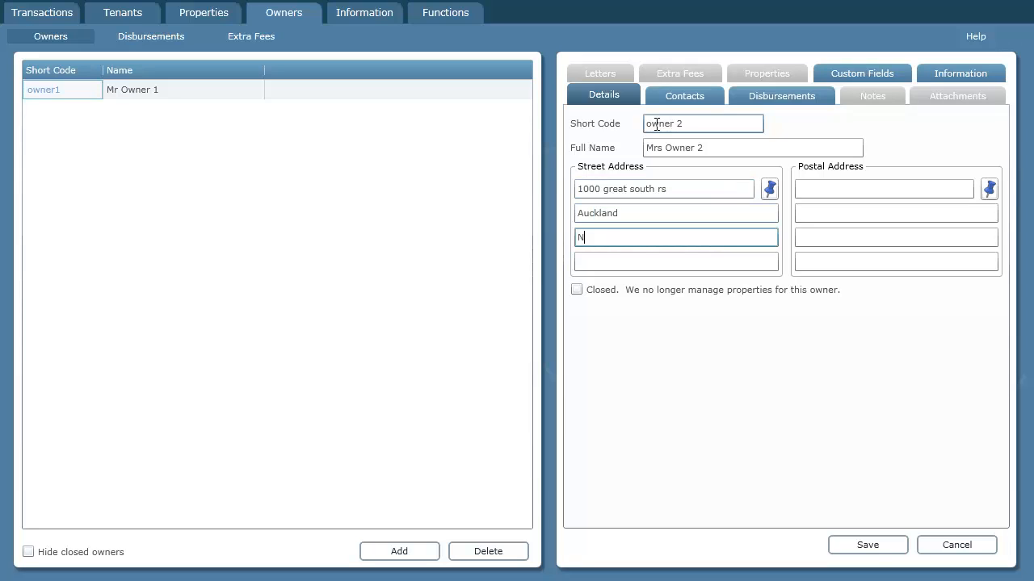
type("ew Zealand")
left_click(679, 191)
key("BackSpace")
type("d")
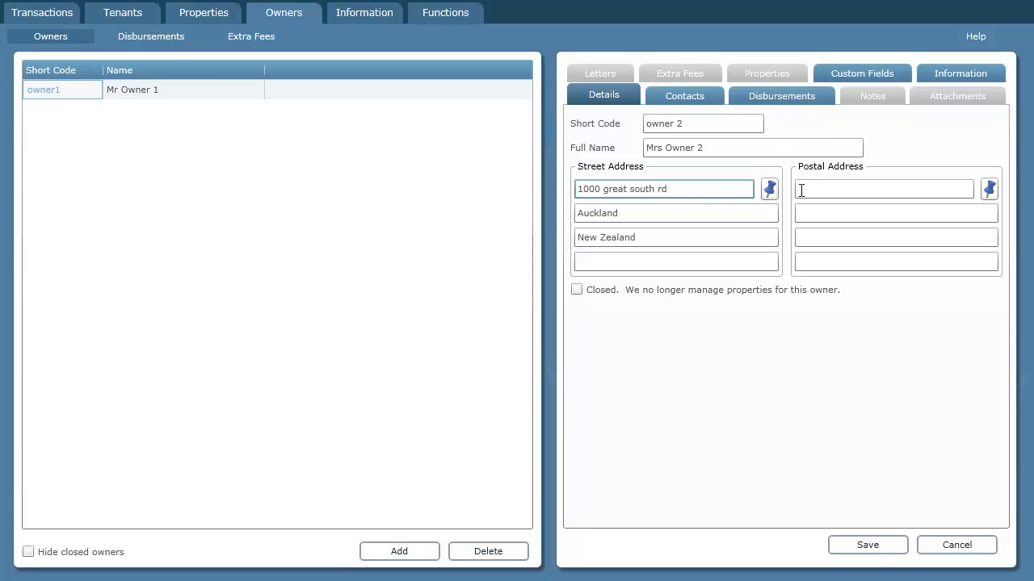
View the owner's street address on the map and try out the Closed option.
left_click(765, 190)
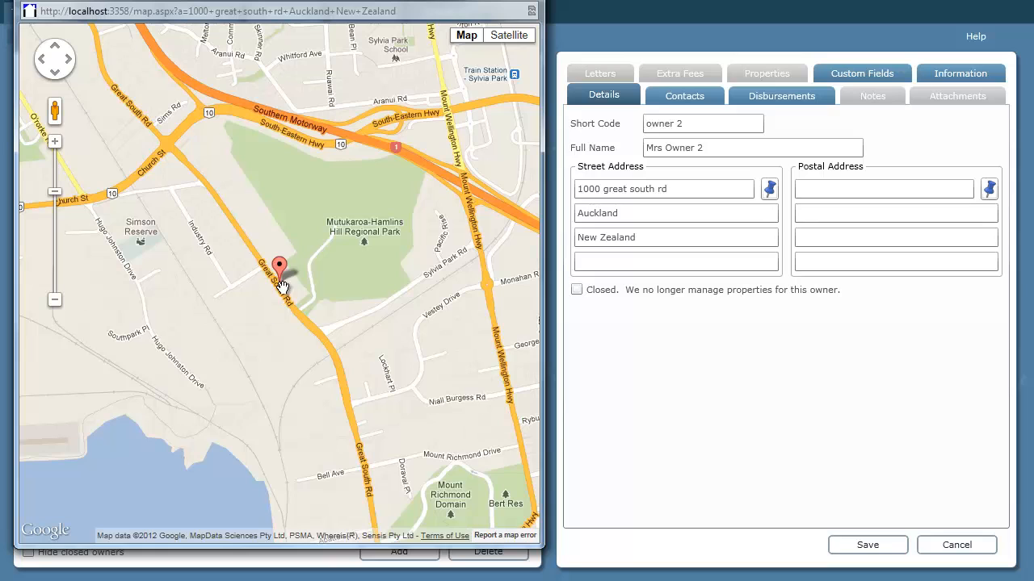
left_click(608, 260)
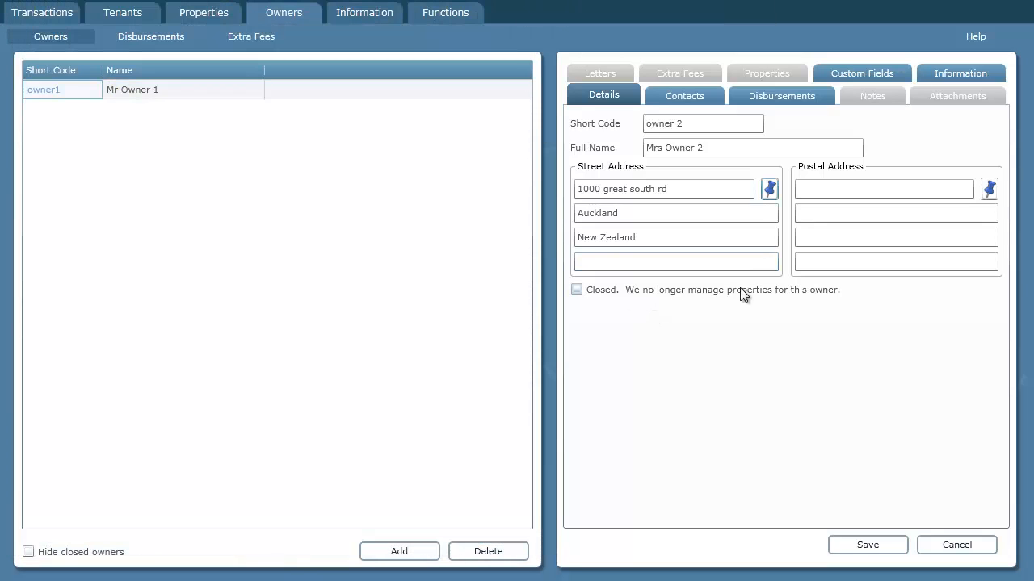
left_click(576, 290)
left_click(577, 290)
Enter the contact's name and home phone number for the new owner.
left_click(692, 95)
left_click(691, 128)
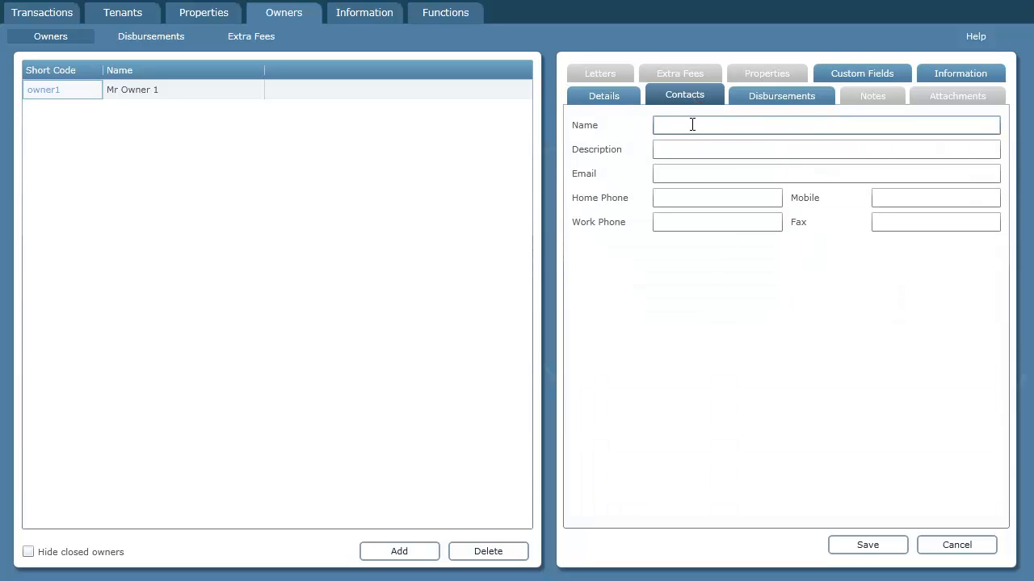
key("Tab")
key("Tab")
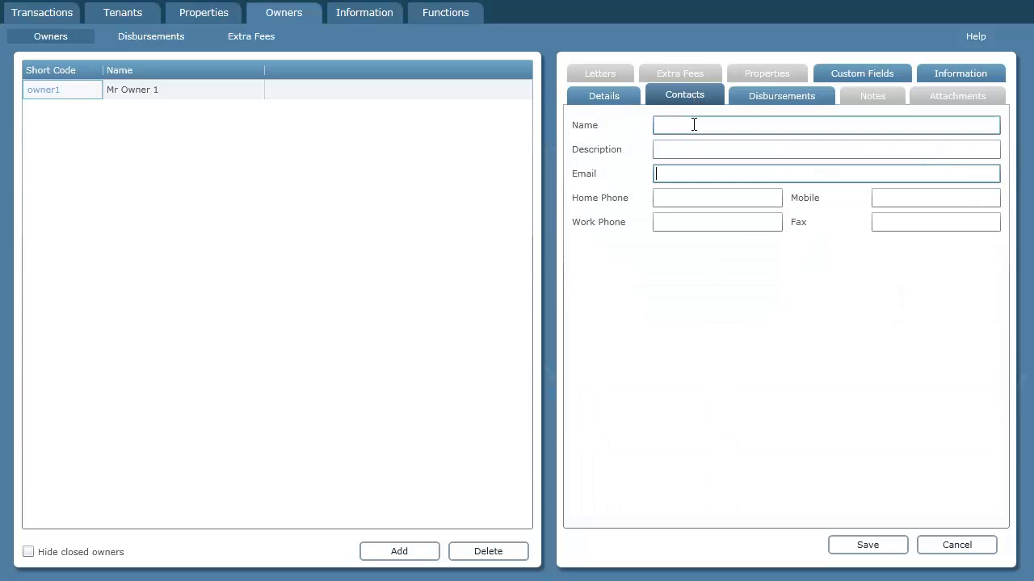
key("Tab")
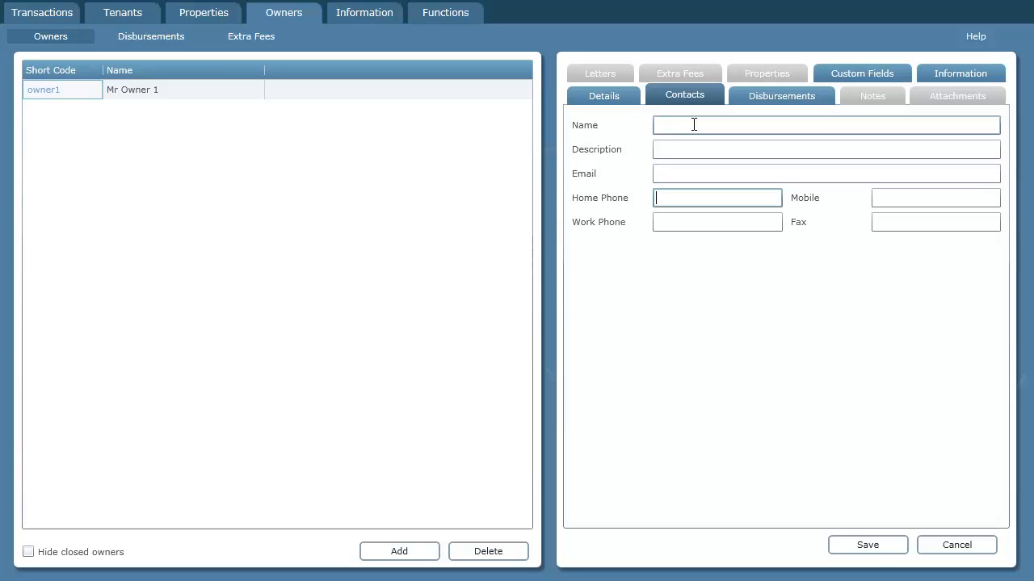
type("123214")
key("shift+Tab")
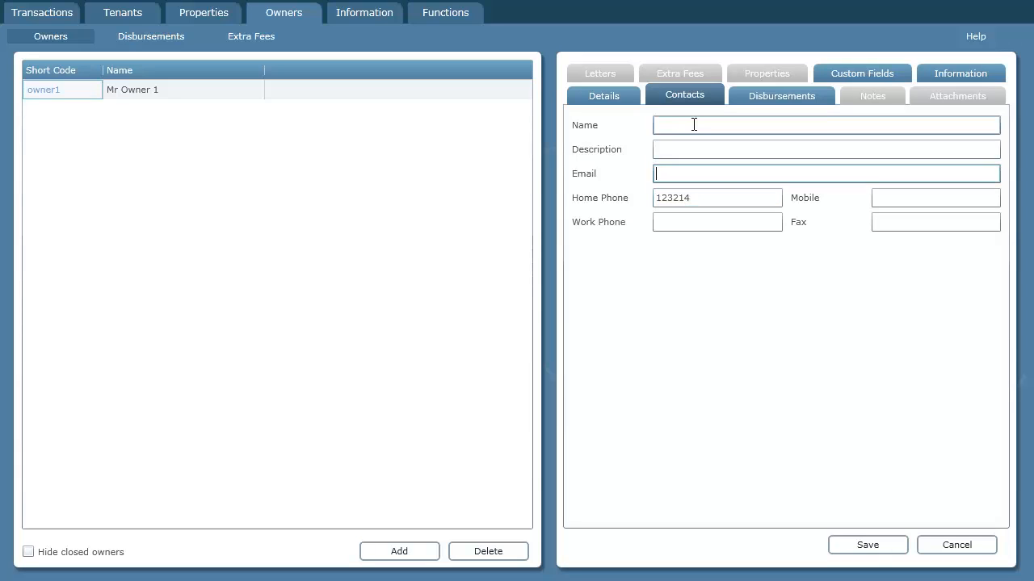
left_click(694, 125)
type("Mrs Smith")
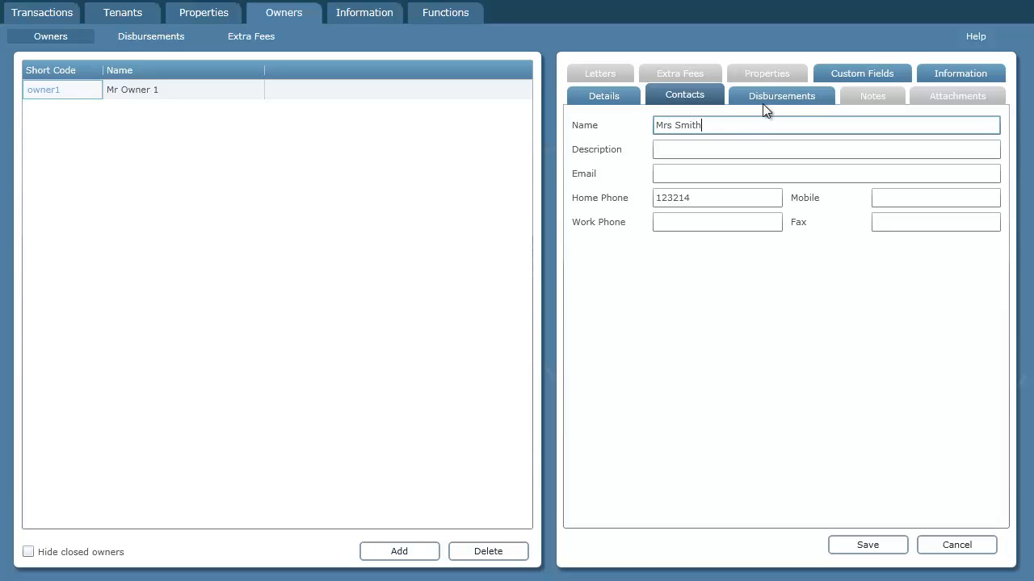
Set the owner's disbursement fee percent to 10 including tax.
left_click(782, 95)
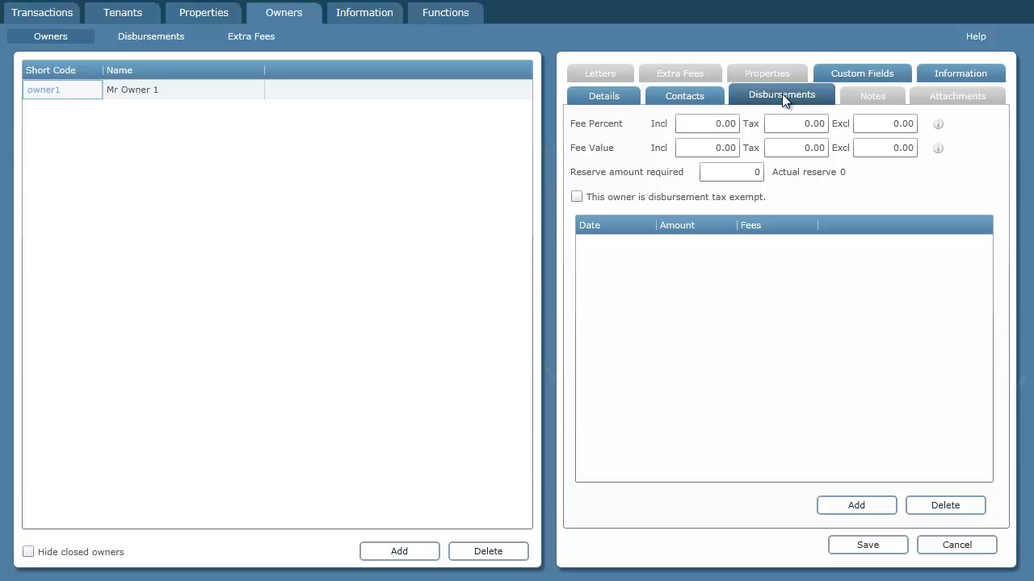
left_click(706, 123)
double_click(706, 123)
type("10")
key("Tab")
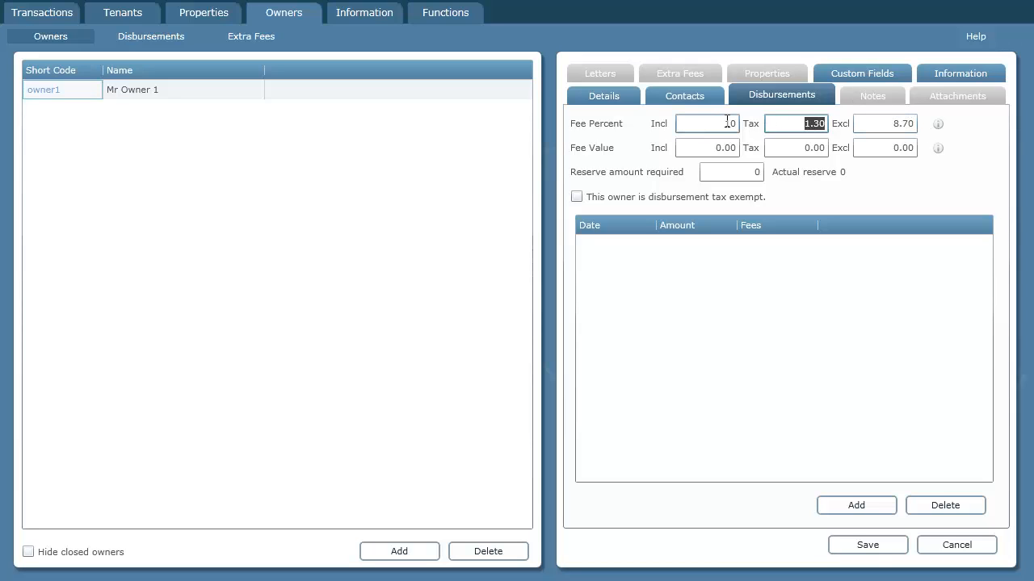
key("Tab")
key("Tab")
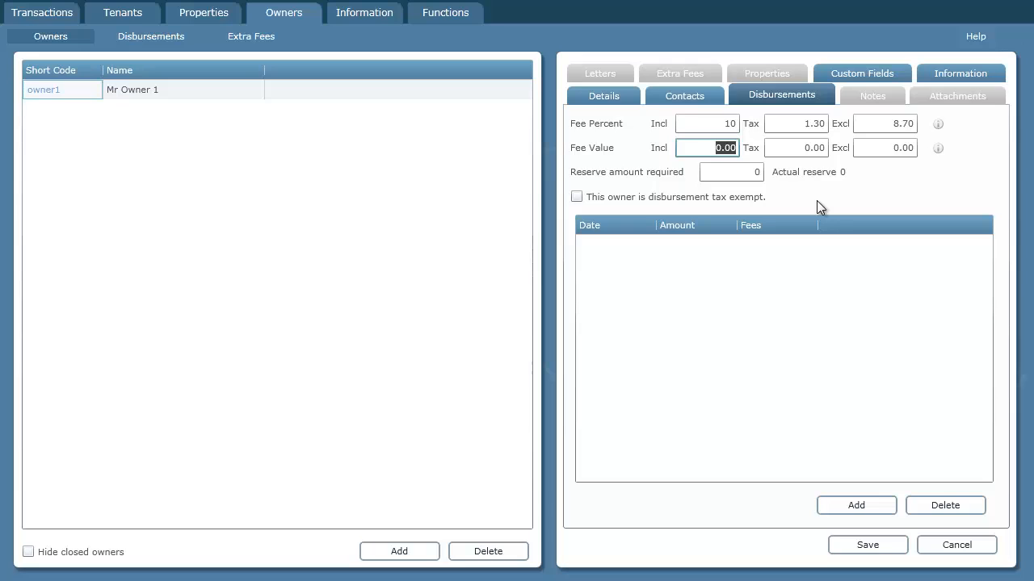
Try a disbursement fee value of 200 including tax and clear it again.
type("200")
key("BackSpace")
key("BackSpace")
key("BackSpace")
key("Tab")
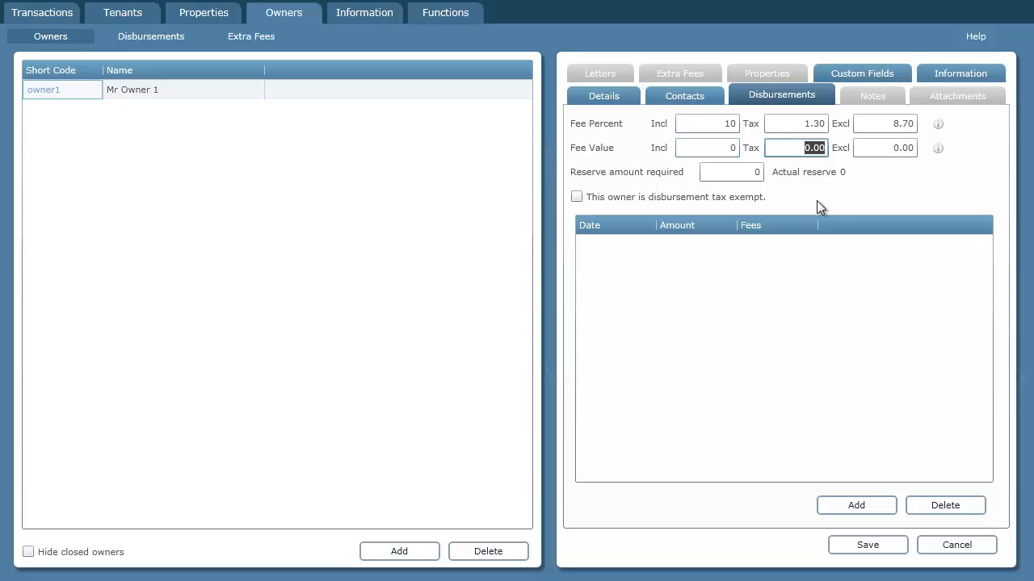
key("Tab")
key("Tab")
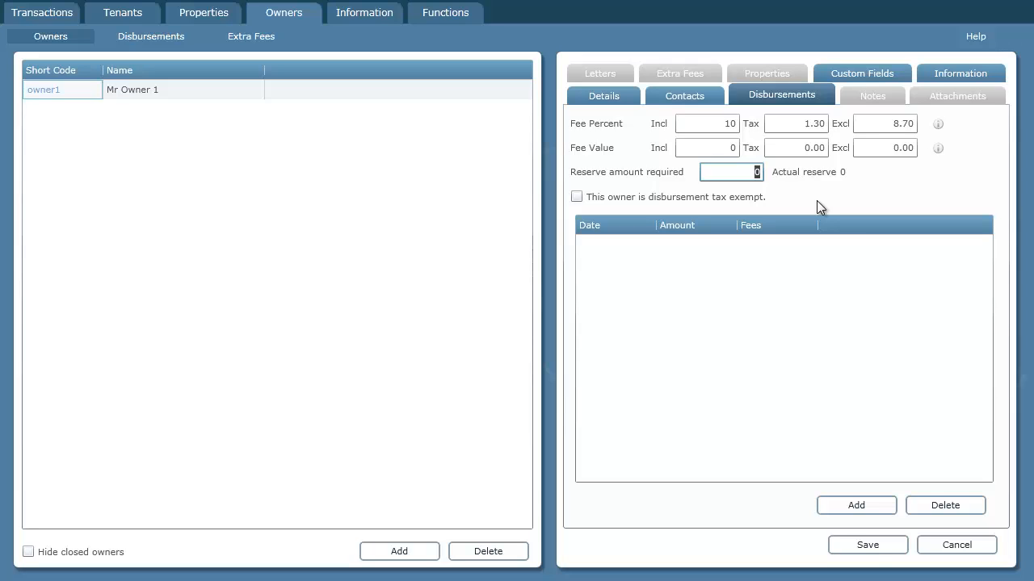
Try a required reserve amount of 500 and set it back to 0.
type("500")
key("Tab")
key("shift+Tab")
type("0")
key("Tab")
Toggle the disbursement tax exempt option and save the new owner.
left_click(577, 197)
left_click(868, 545)
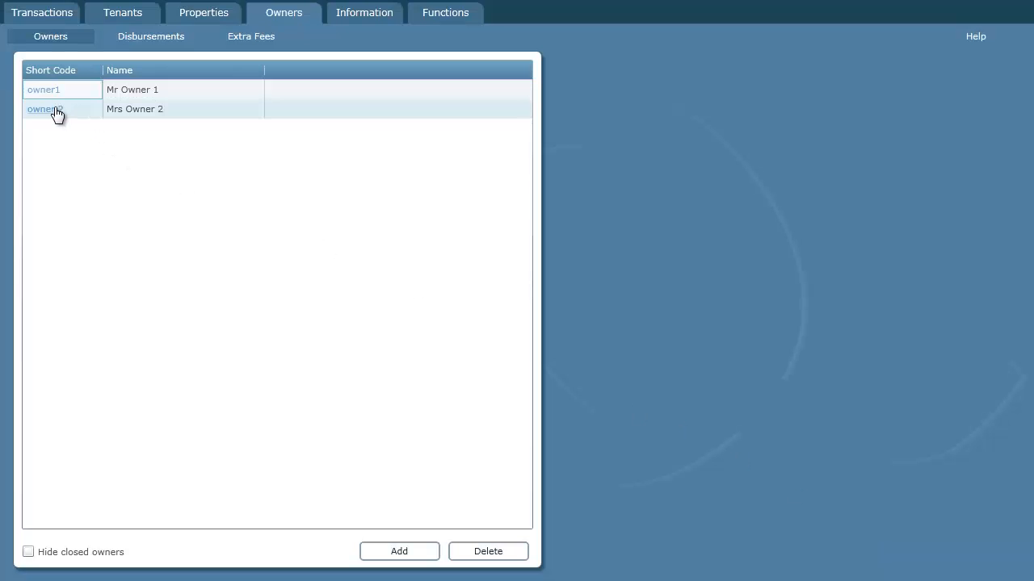
Reopen the owner 2 record and view its contact list and the blank form for adding another contact.
left_click(57, 113)
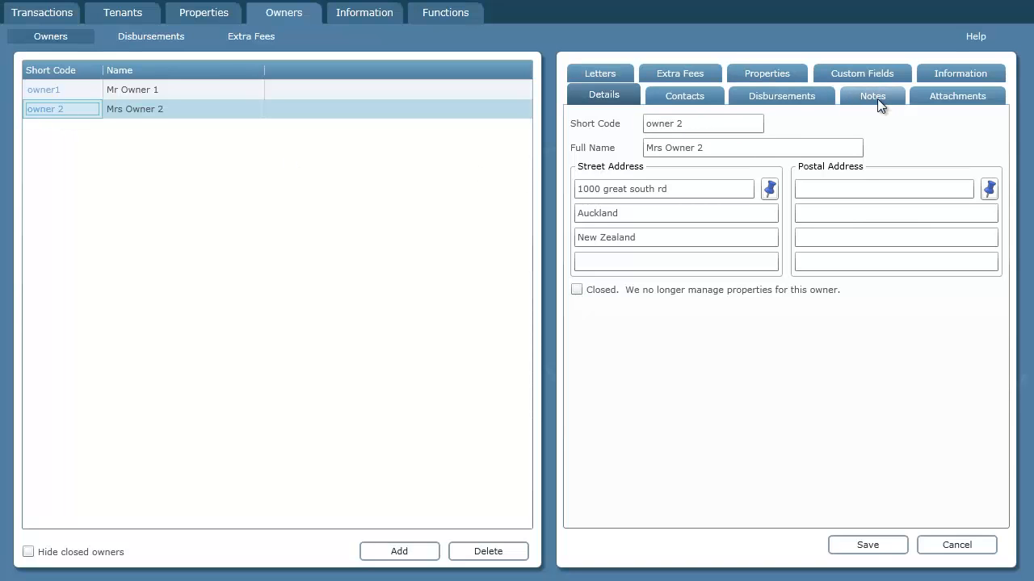
left_click(699, 95)
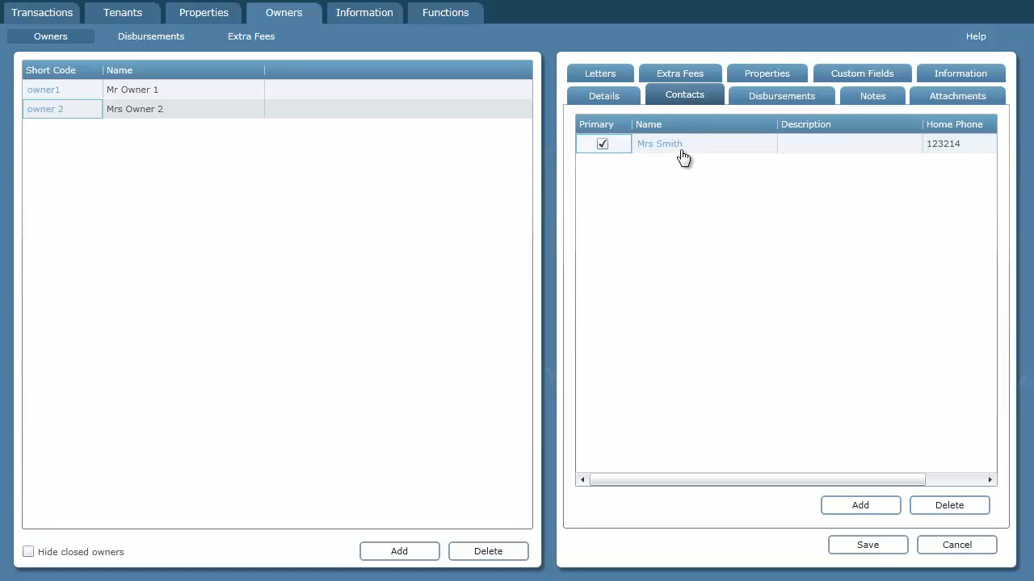
left_click(859, 505)
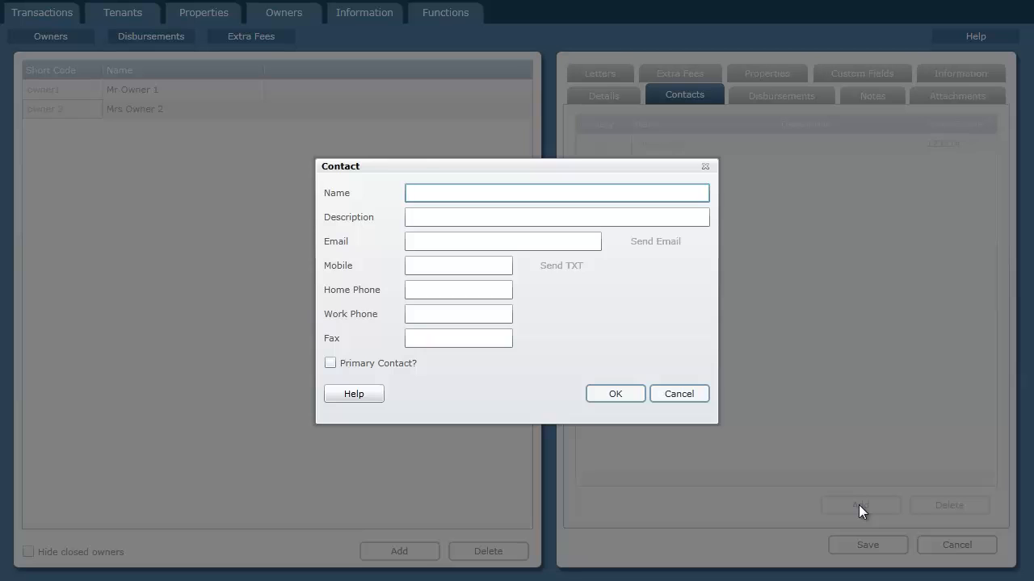
left_click(688, 394)
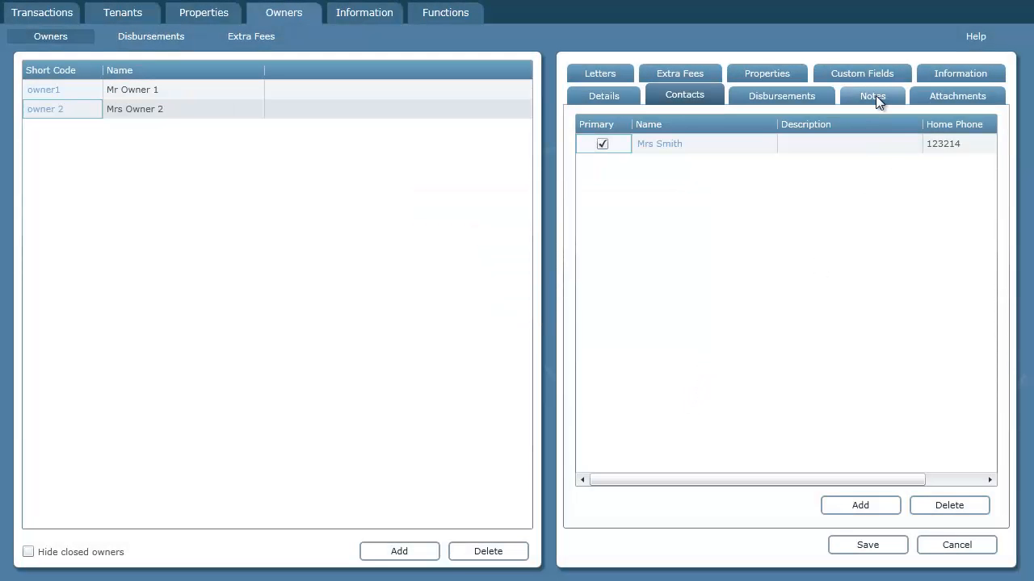
Examine the owner's notes and the new note form with its reminder option, without adding a note.
left_click(876, 95)
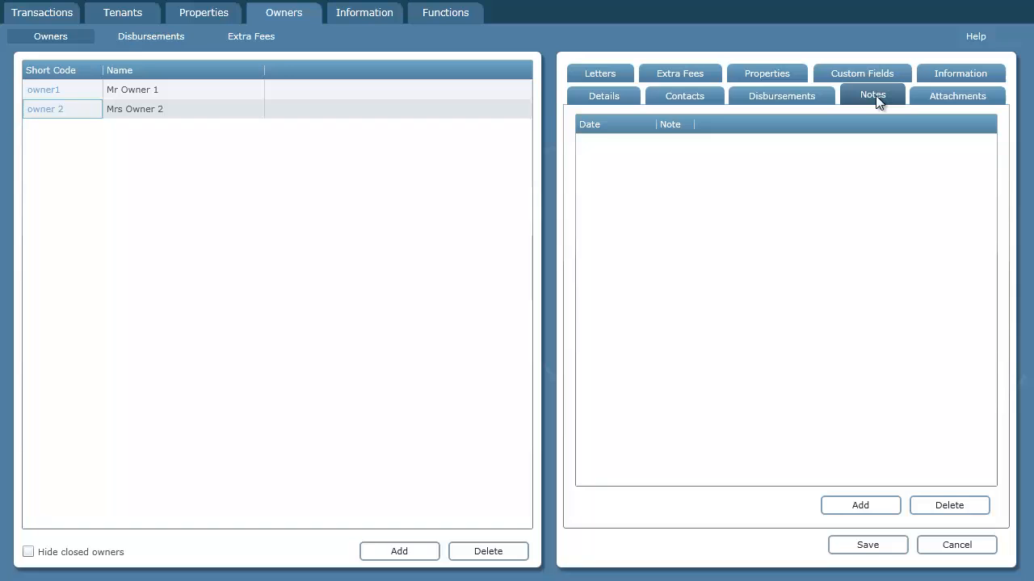
left_click(866, 504)
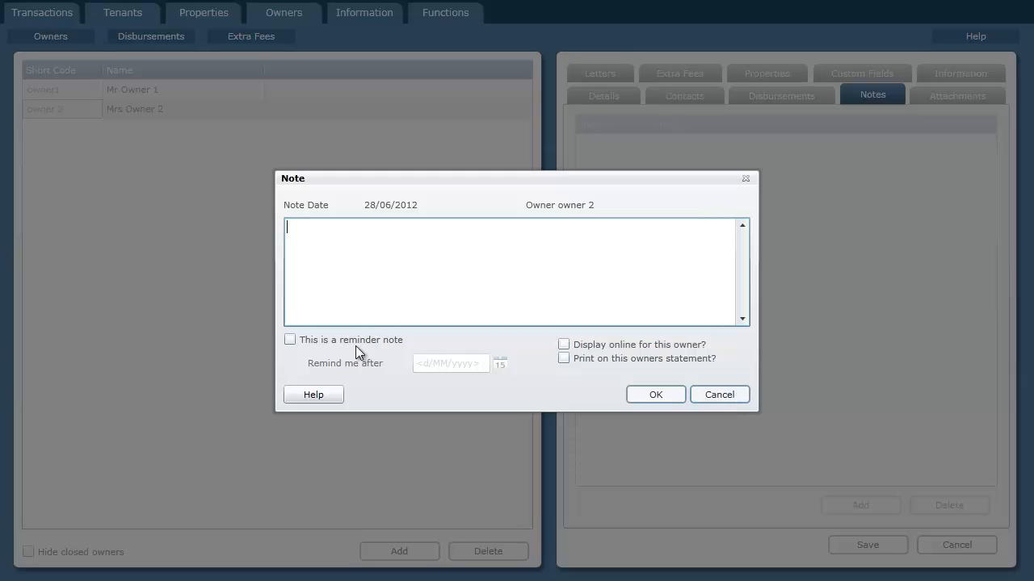
left_click(291, 340)
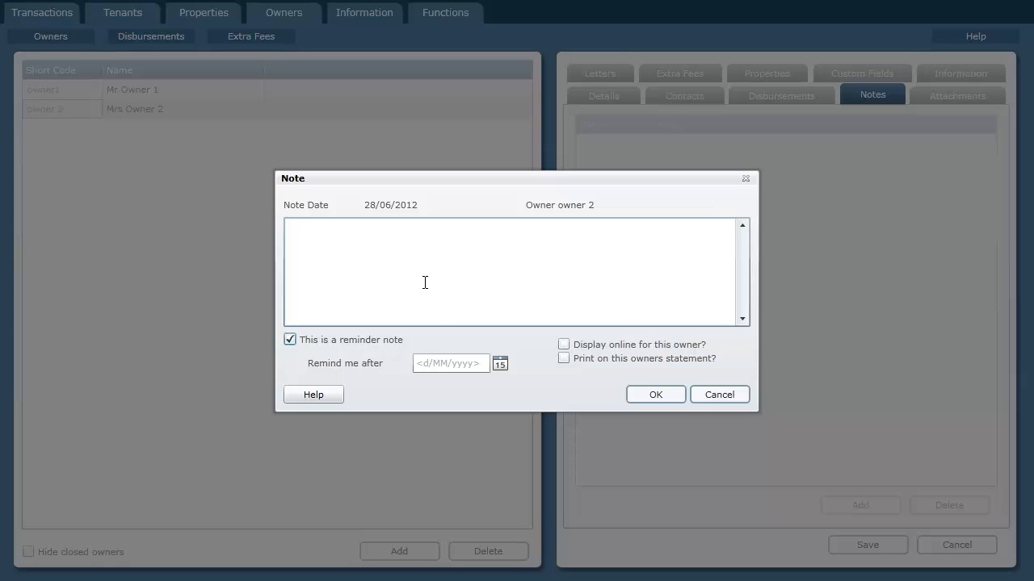
left_click(291, 339)
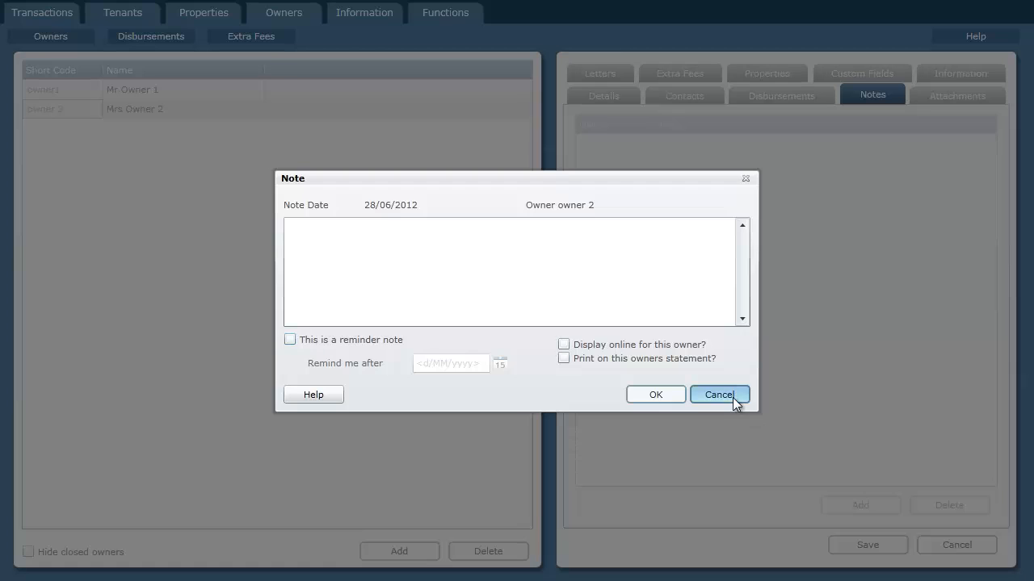
left_click(732, 397)
View the attachments and letters stored for owner 2.
left_click(980, 100)
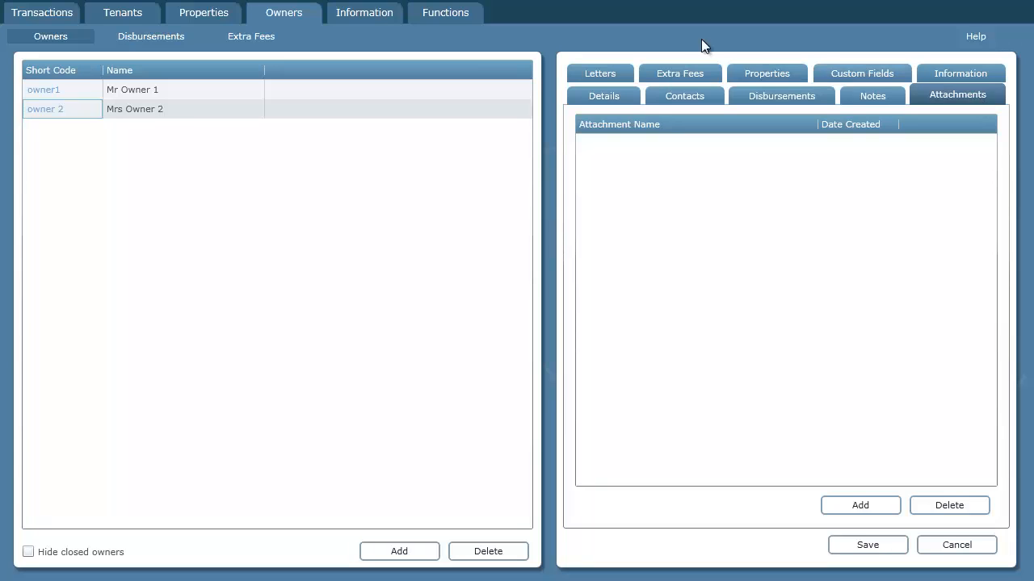
left_click(616, 74)
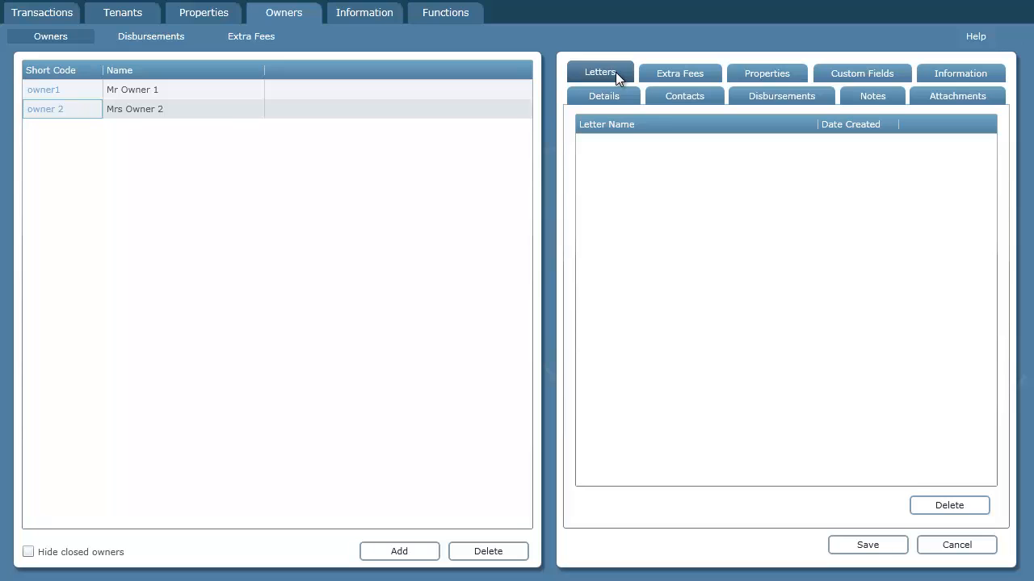
Add an extra fee to owner 2 with the description "property inspection" and a tax-inclusive amount of 50, and save it.
left_click(687, 74)
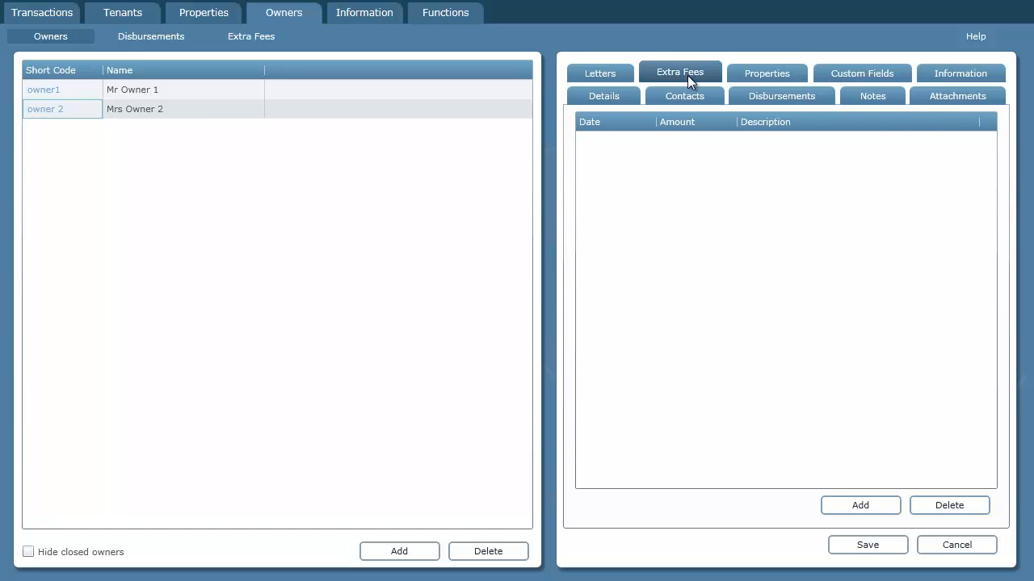
left_click(872, 508)
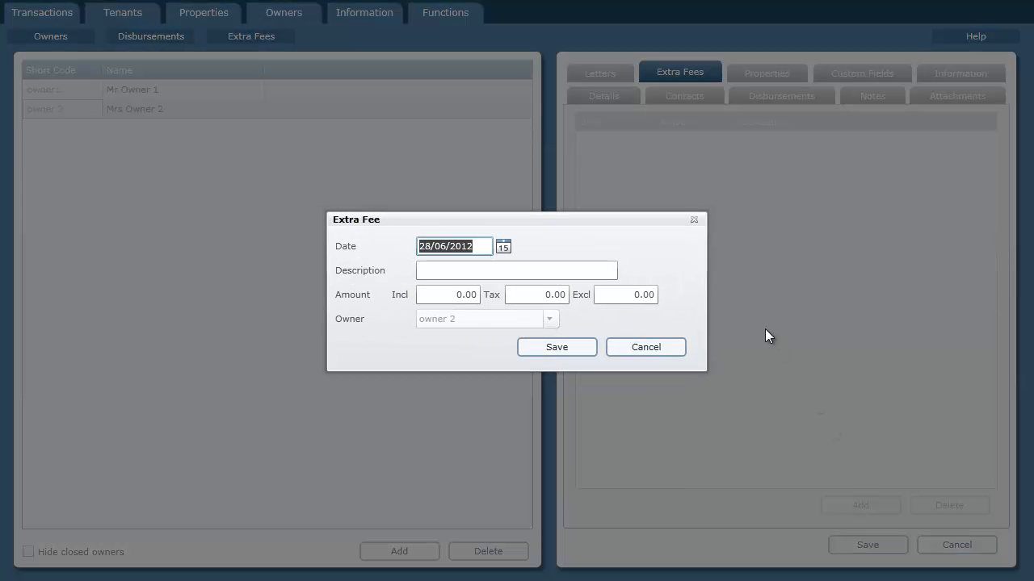
key("Tab")
type("prope")
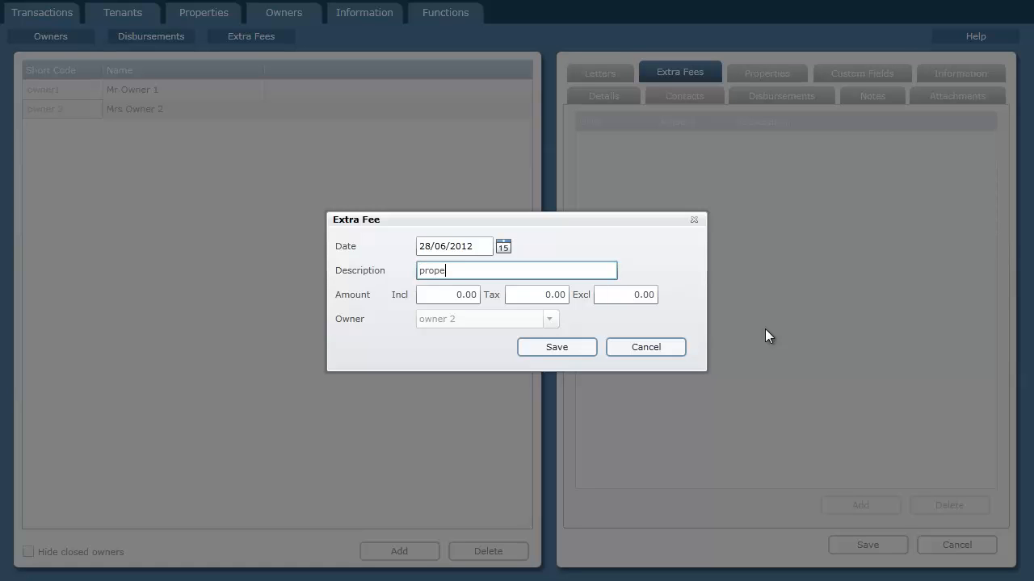
type("rty inspection")
key("Tab")
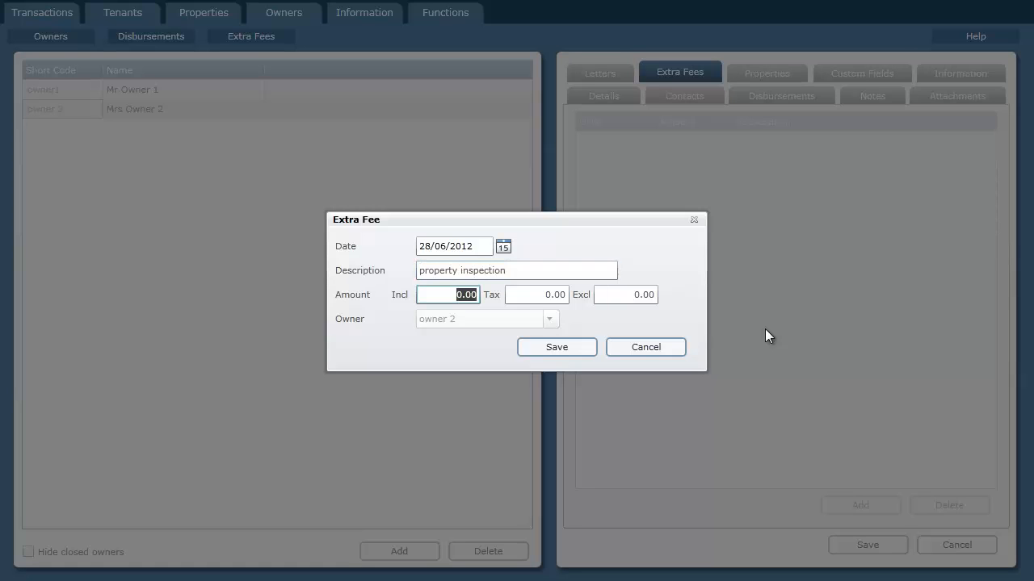
type("50")
key("Tab")
key("Tab")
key("Tab")
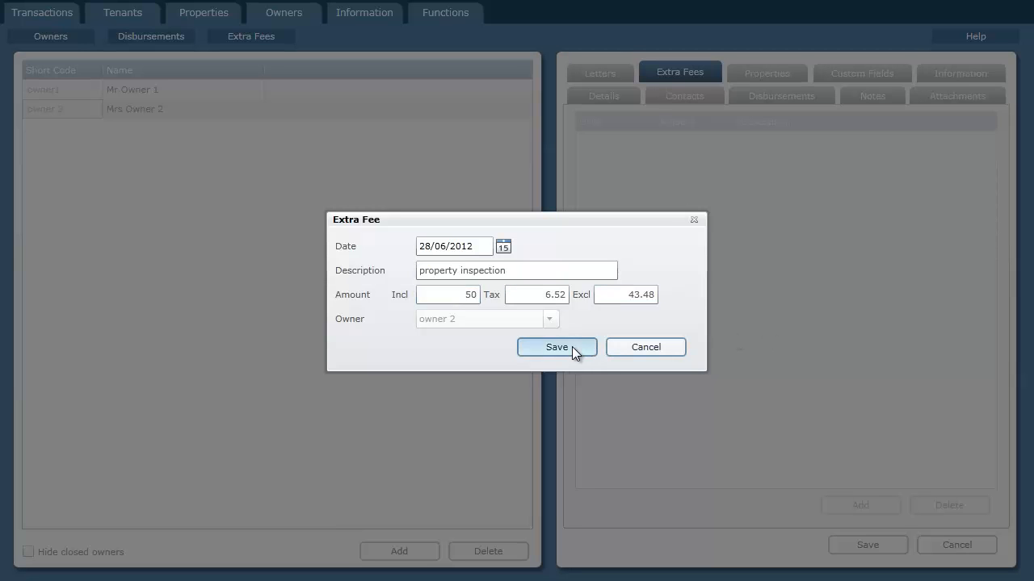
left_click(572, 346)
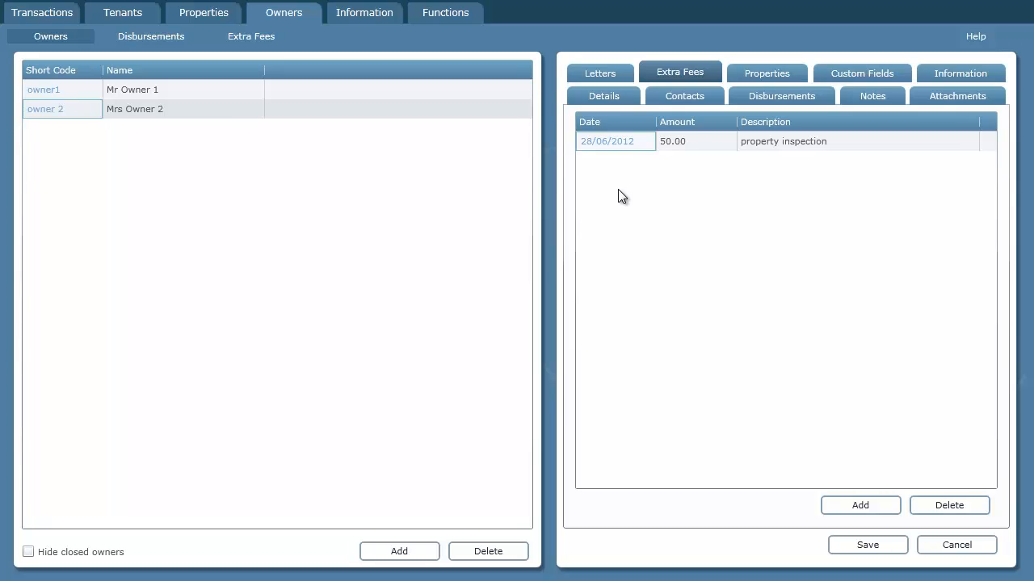
View the properties linked to owner 2 and the record's custom fields.
left_click(777, 74)
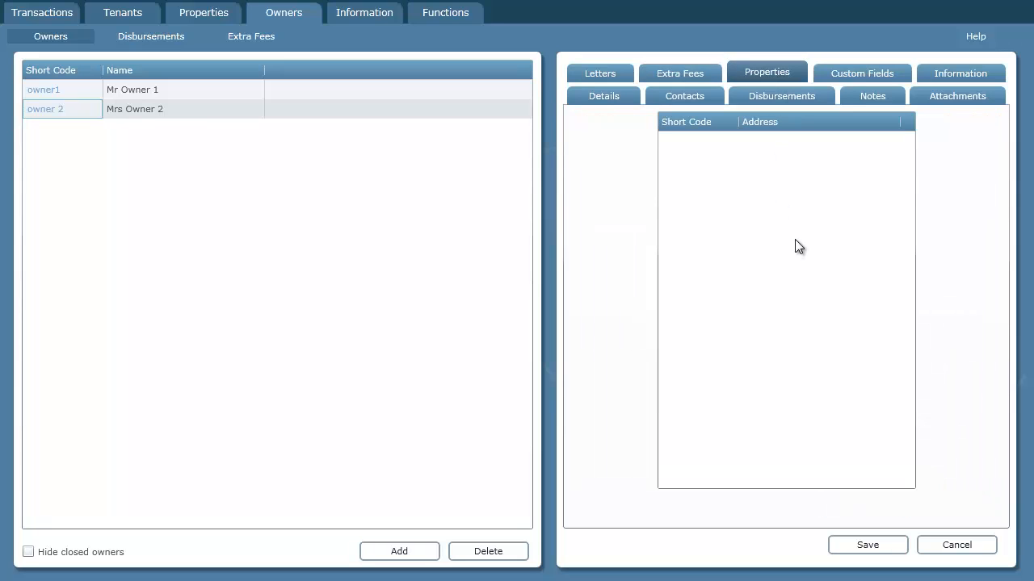
left_click(875, 71)
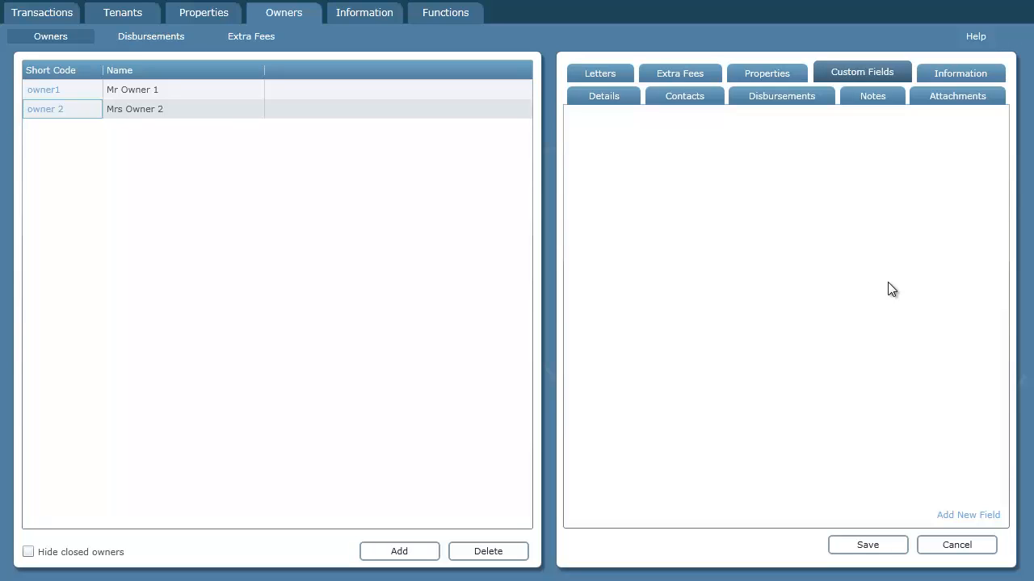
Create and save a new custom field with the caption "Tax code" and the item type Owner.
left_click(955, 516)
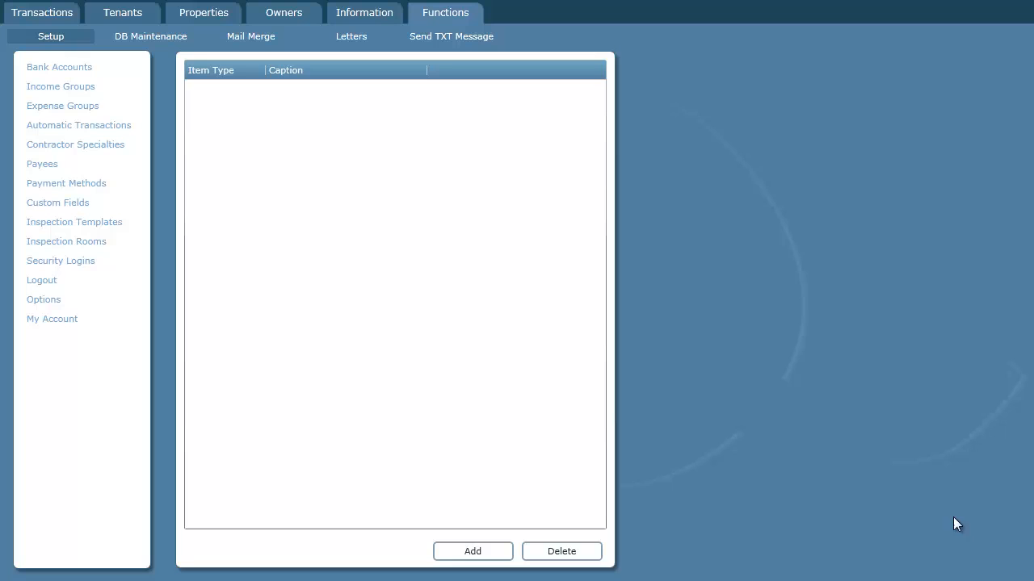
left_click(473, 553)
left_click(868, 97)
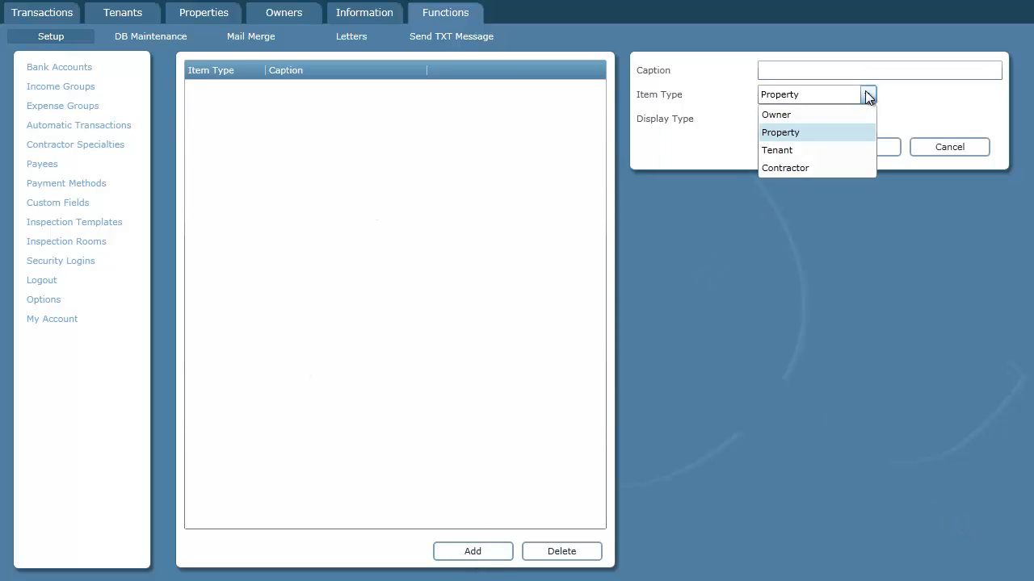
left_click(805, 114)
left_click(803, 70)
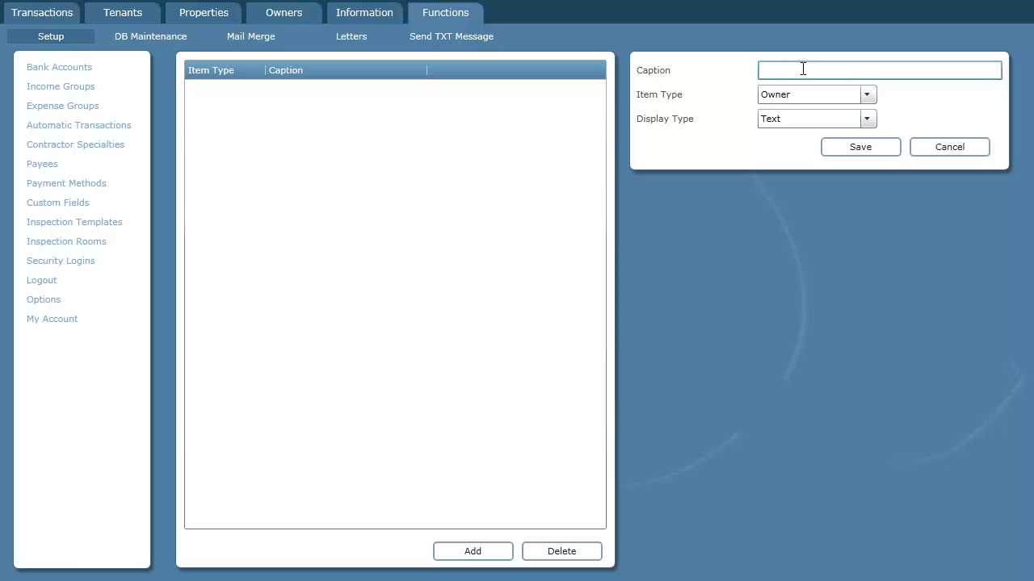
type("Tax code")
left_click(866, 147)
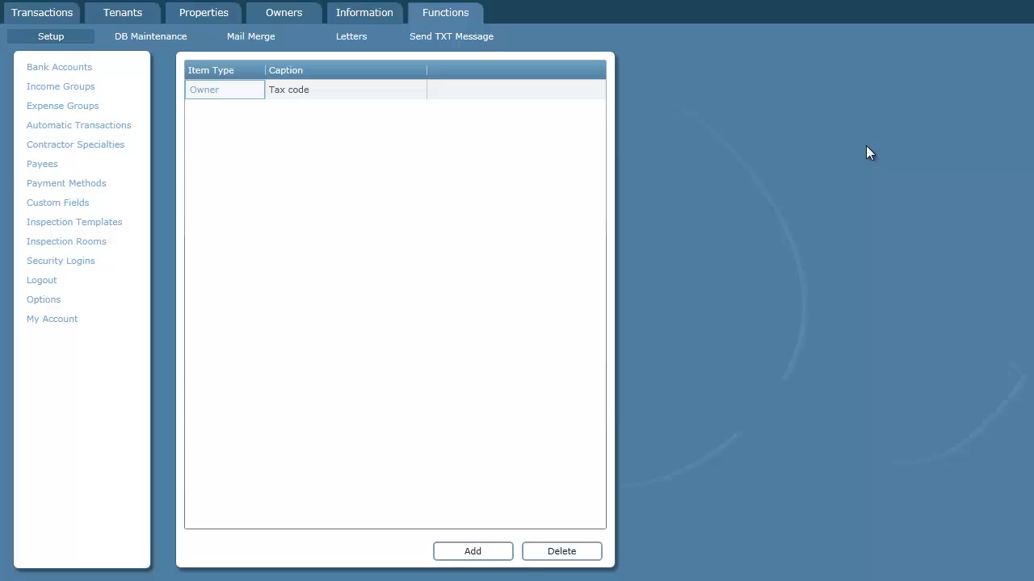
Reopen the owner 2 record and enter "sadfasfdsfd" in its Tax code custom field.
left_click(293, 18)
left_click(46, 88)
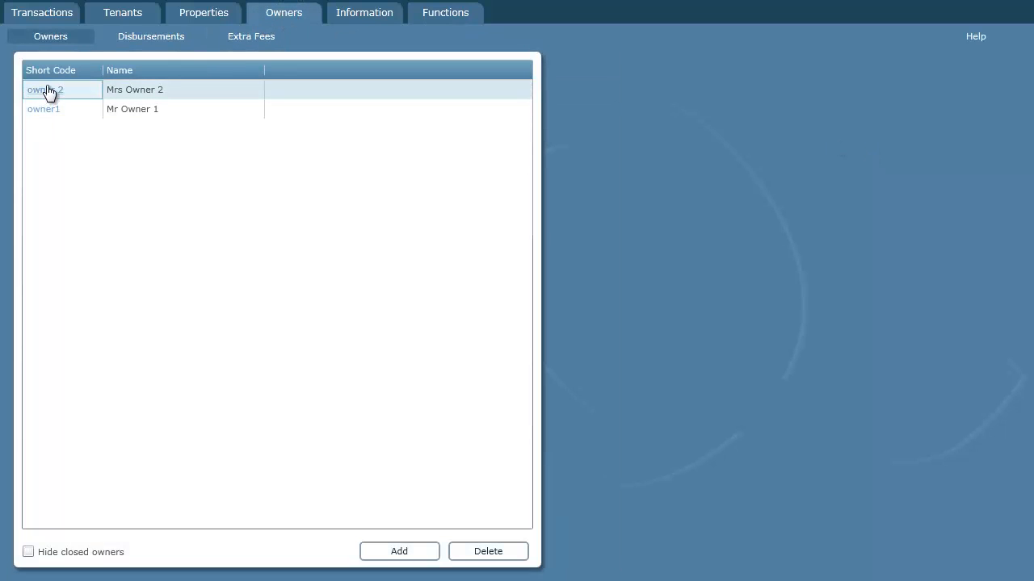
left_click(868, 76)
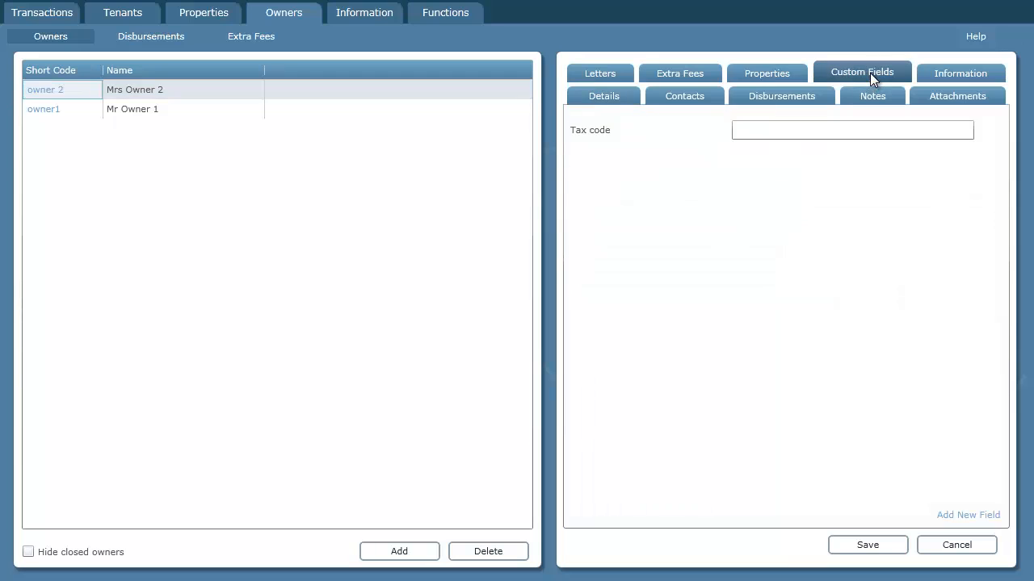
left_click(754, 127)
type("sadfasfdsfd")
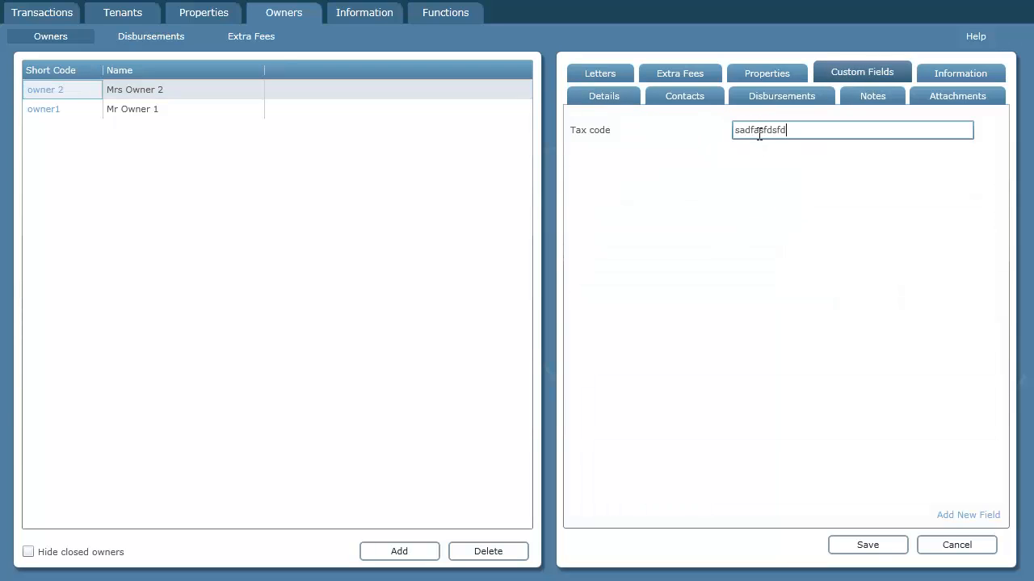
Review owner 2's income, fees and anticipated disbursement information, and save the owner record.
left_click(949, 72)
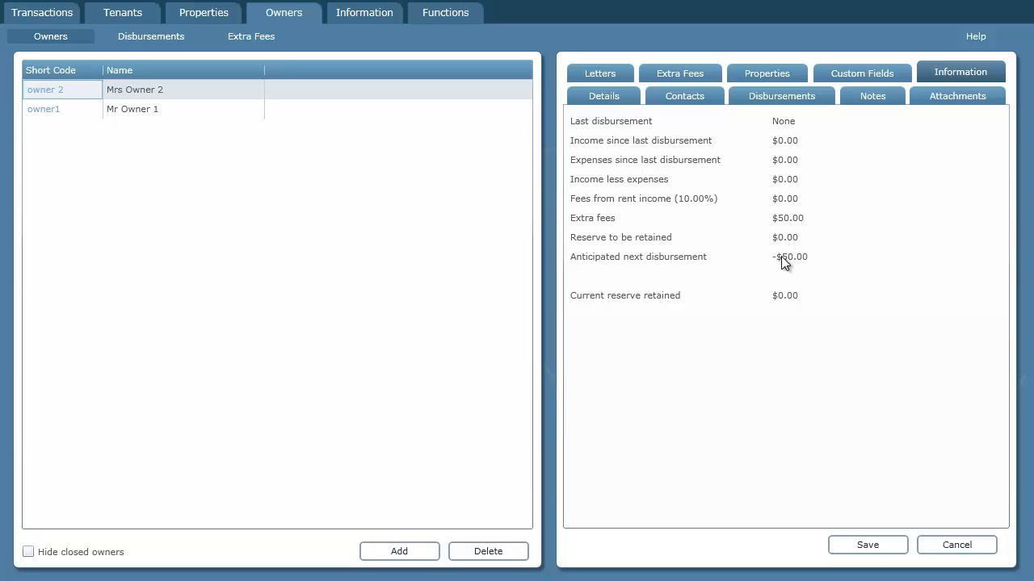
left_click(863, 553)
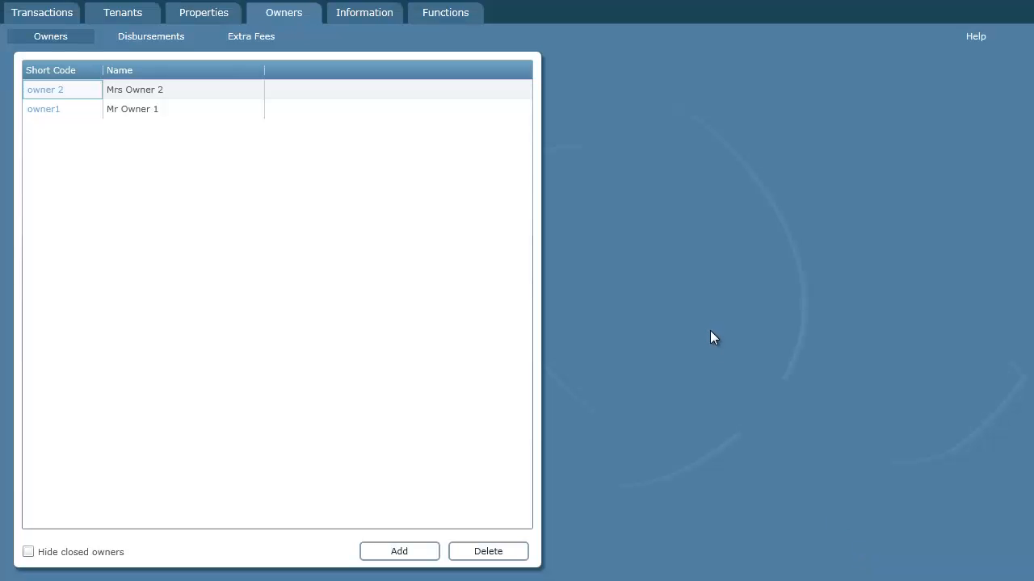